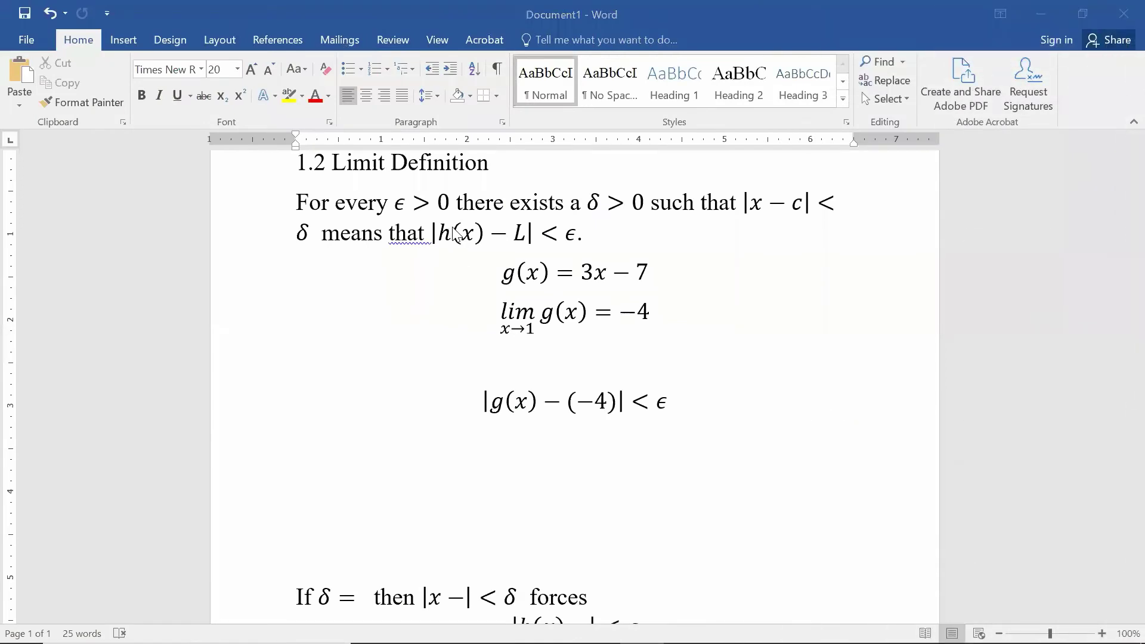
Step: Replace h with g in the definition's inline inequality so it reads |g(x) − L| < ε
click(449, 235)
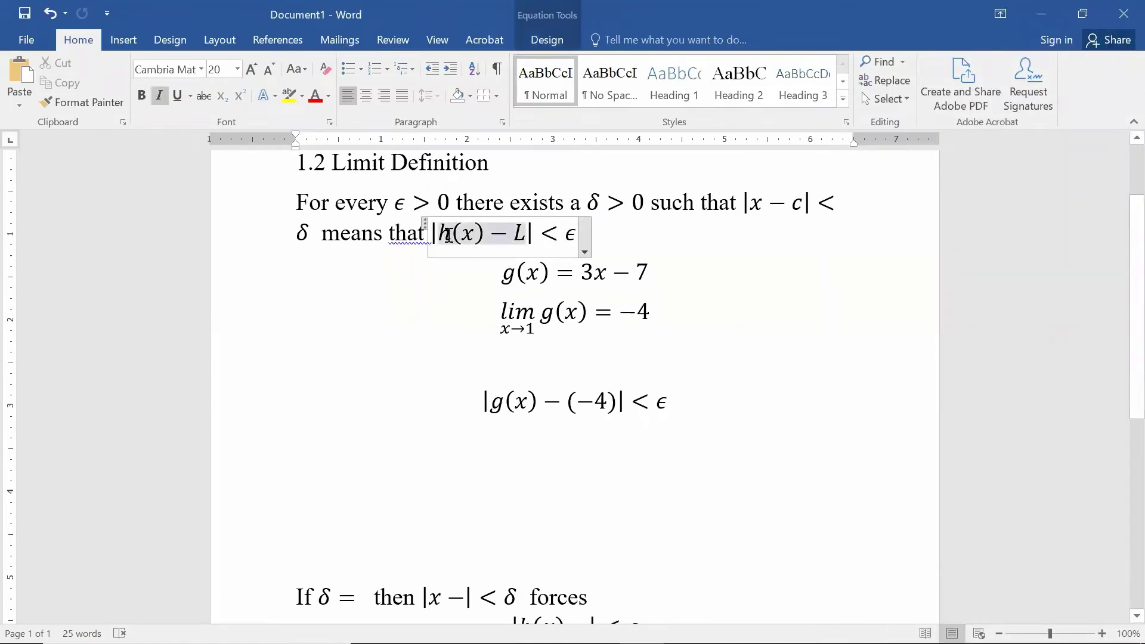
key(BackSpace)
text(g)
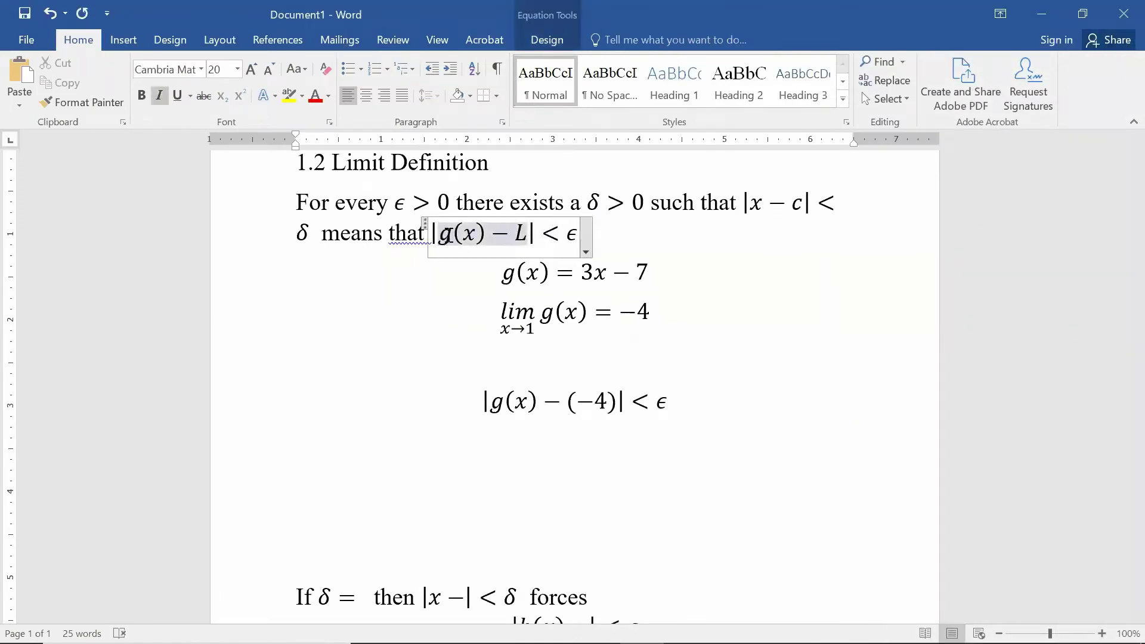
key(Right)
key(Right)
key(Right)
key(Right)
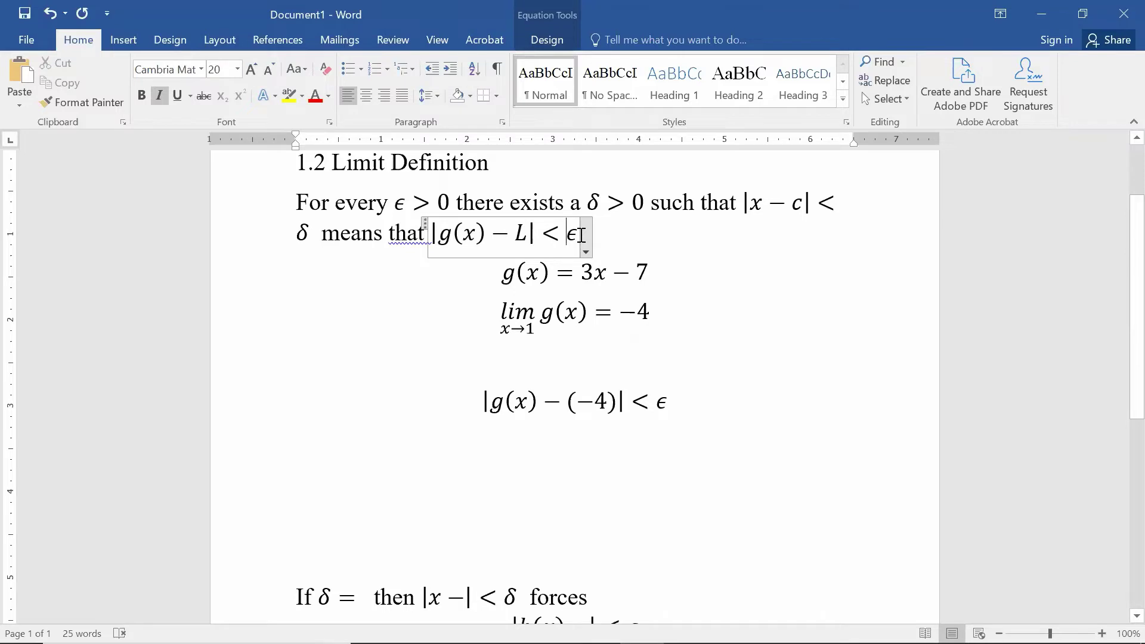
click(614, 319)
Step: Duplicate the |g(x) − (−4)| < ε equation onto a new line below it
click(543, 402)
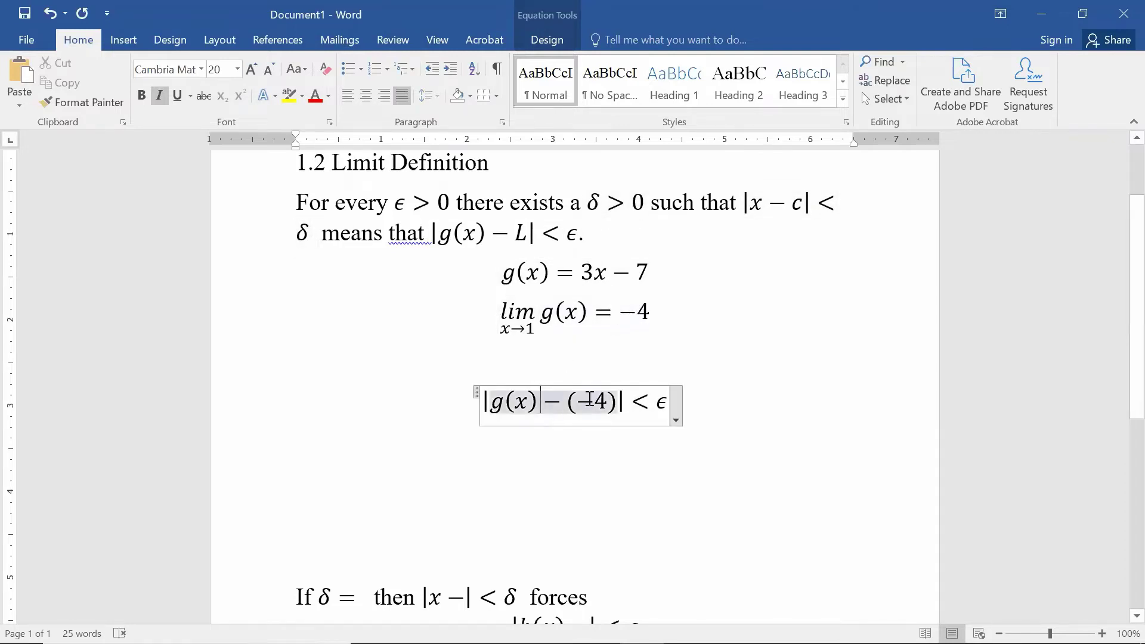
scroll(699, 358, down, 2)
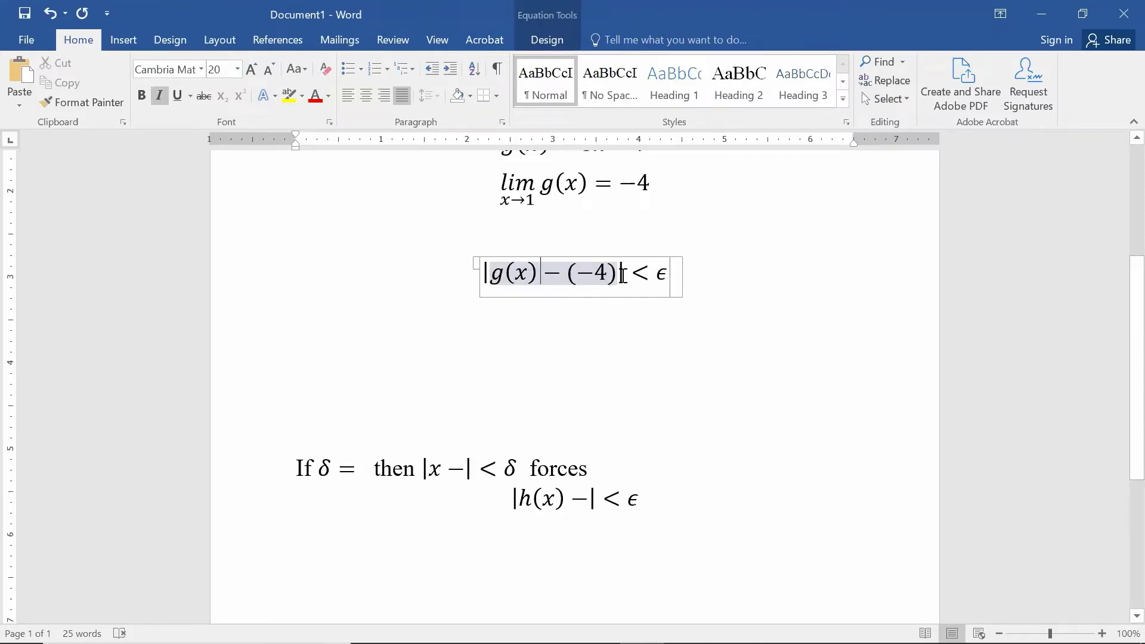
drag(666, 276, 477, 274)
key(ctrl+c)
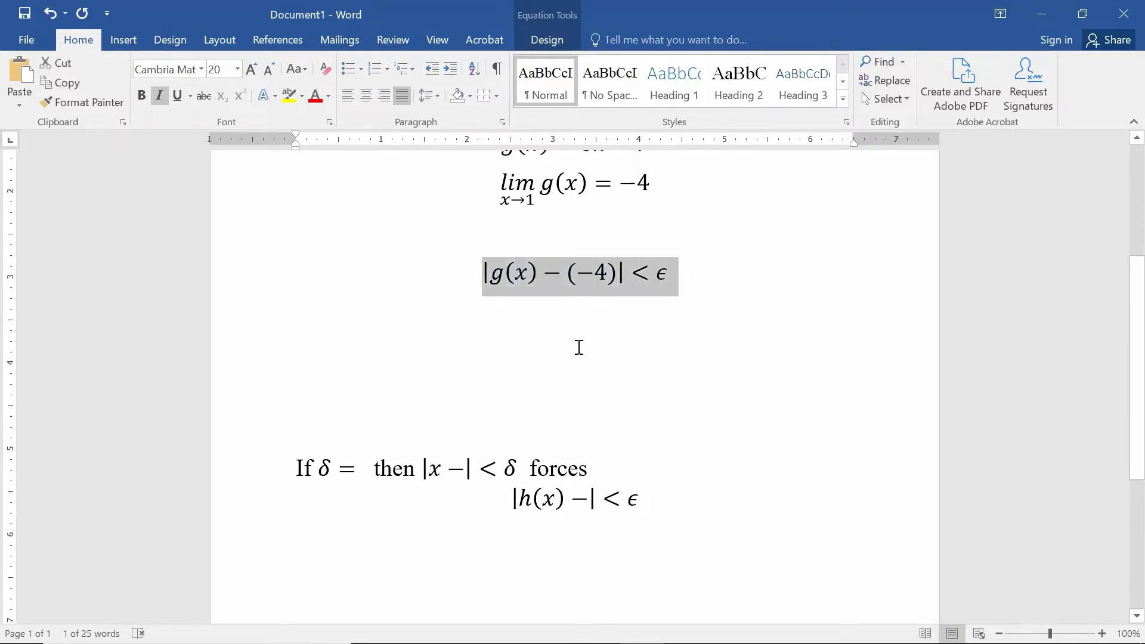
click(737, 278)
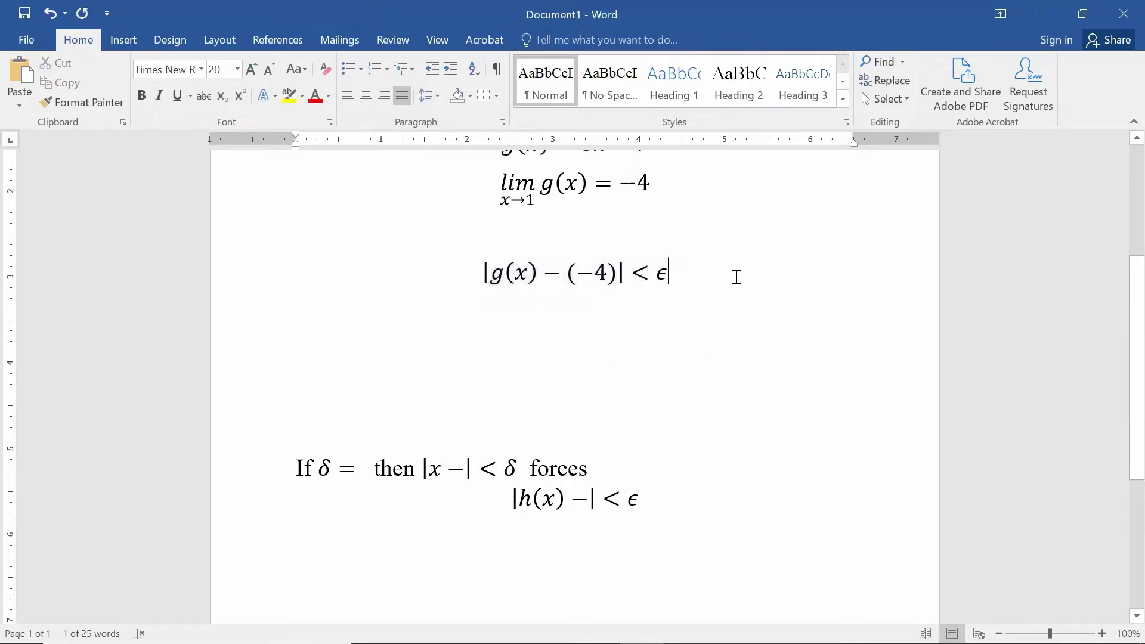
key(Return)
key(ctrl+v)
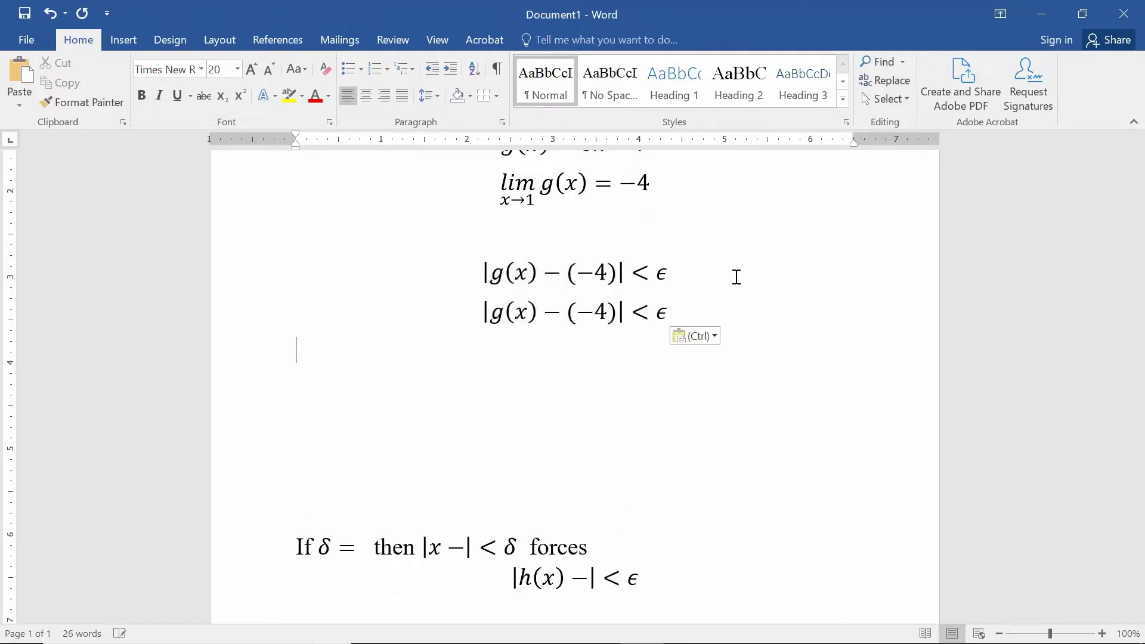
Step: Substitute (3x−7) for g(x) in the copied equation and start an empty equation below
scroll(737, 277, up, 3)
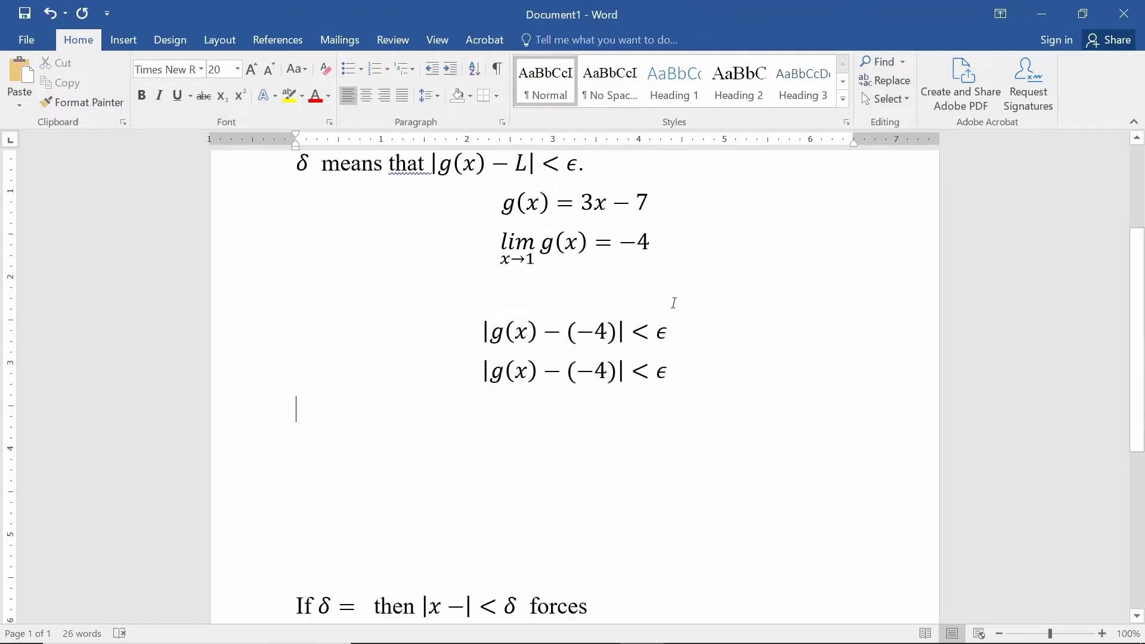
click(537, 403)
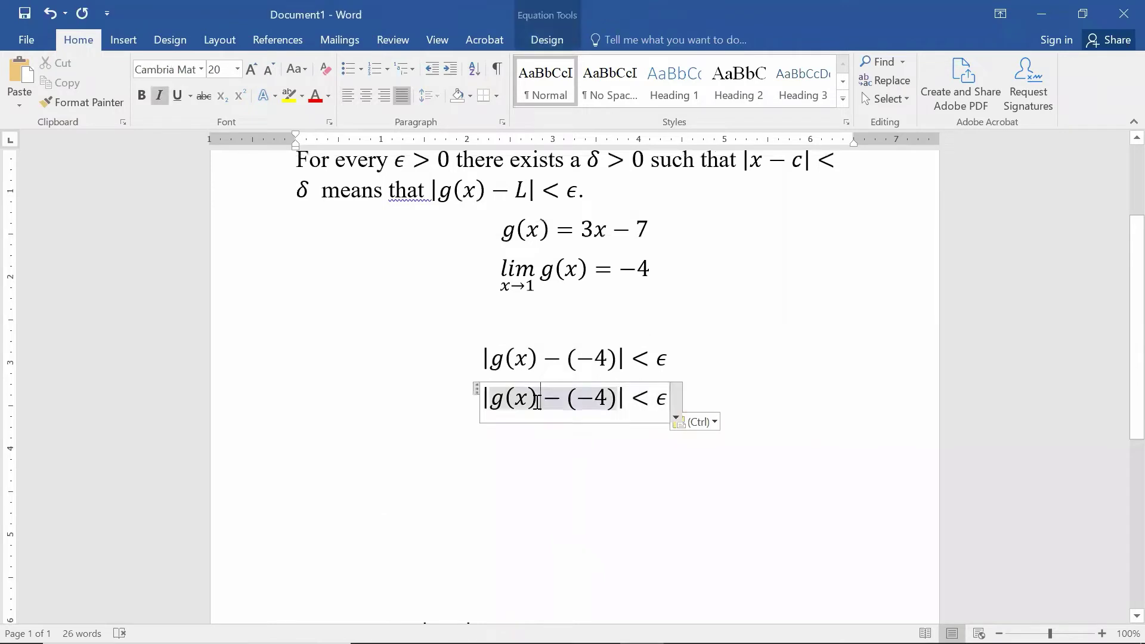
key(BackSpace)
key(BackSpace)
key(BackSpace)
key(BackSpace)
text((3)
text(x-7))
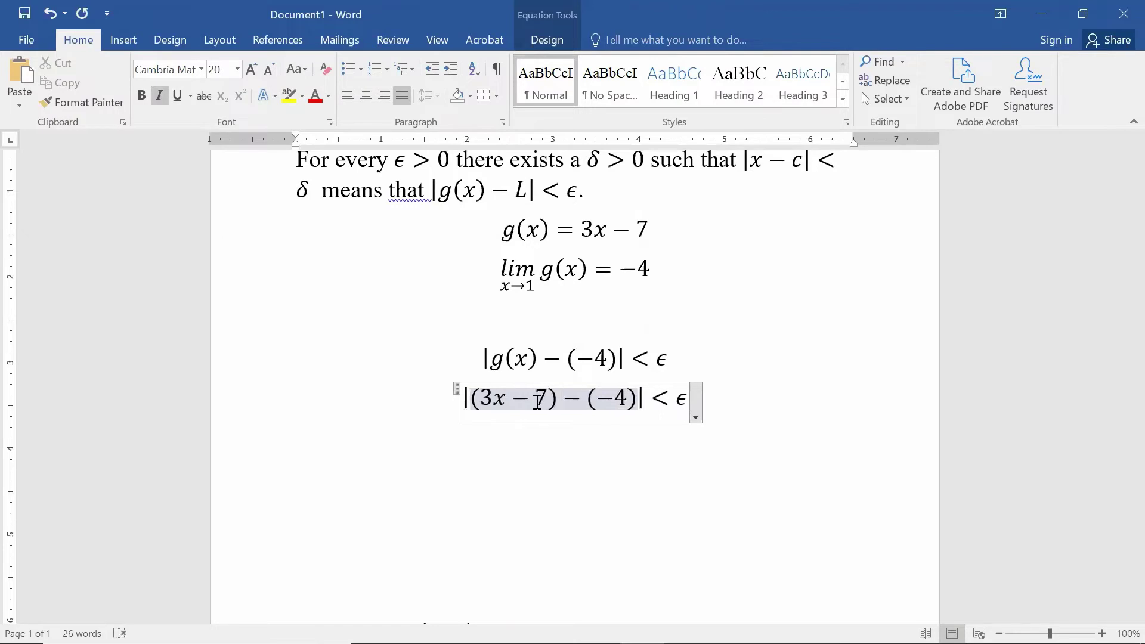
key(Return)
Step: Build the inequality |3x − 3| < ε with an absolute-value bracket
click(893, 74)
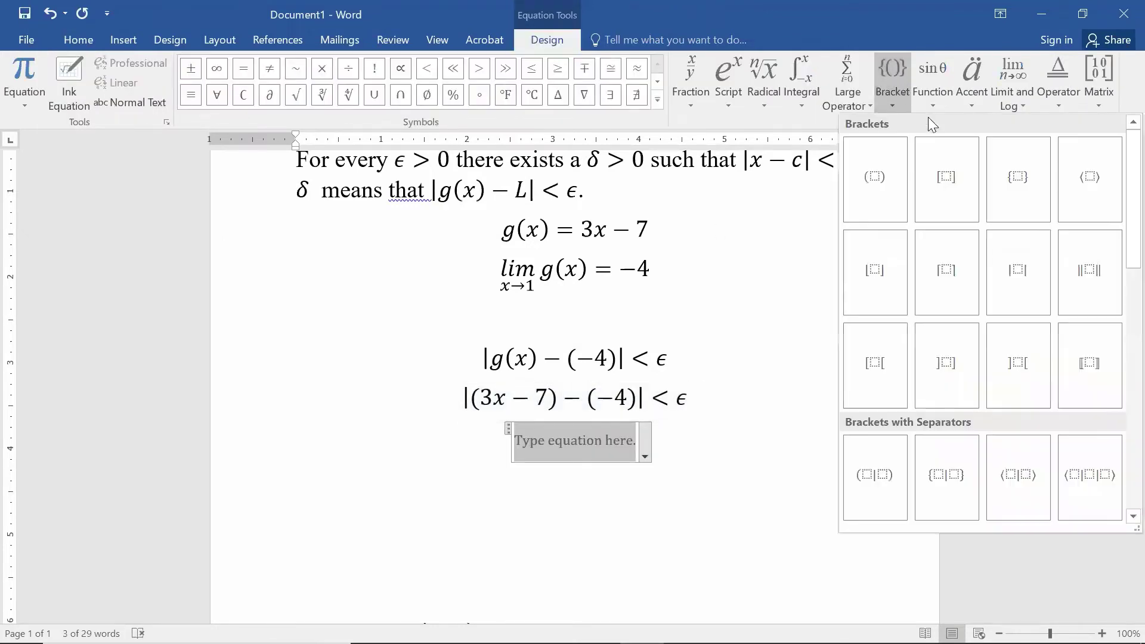
click(1018, 268)
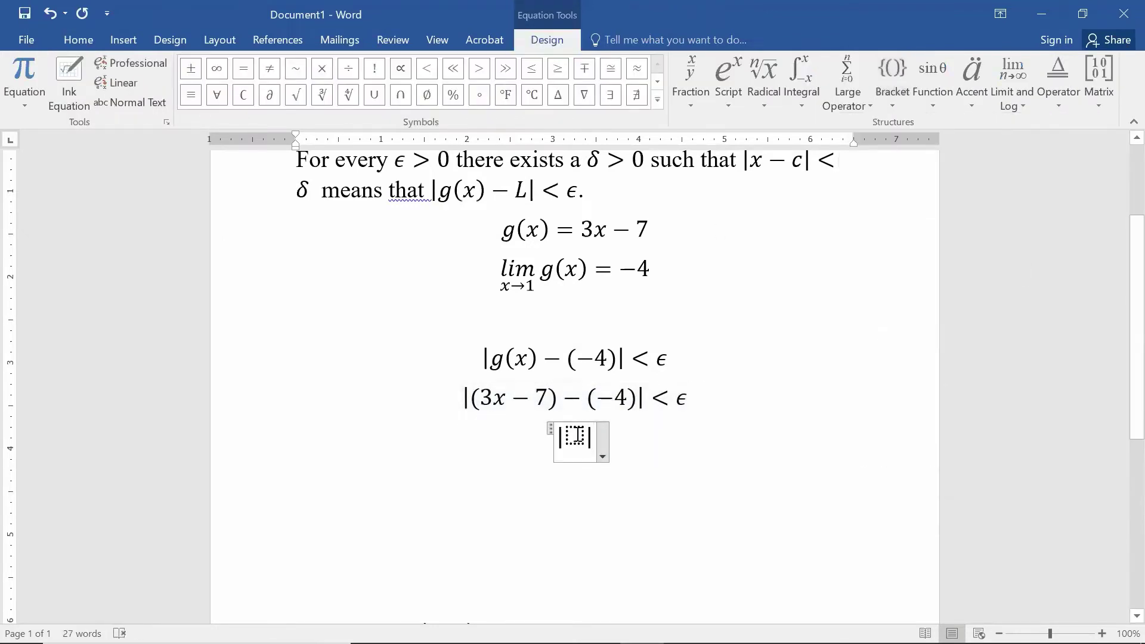
text(3x)
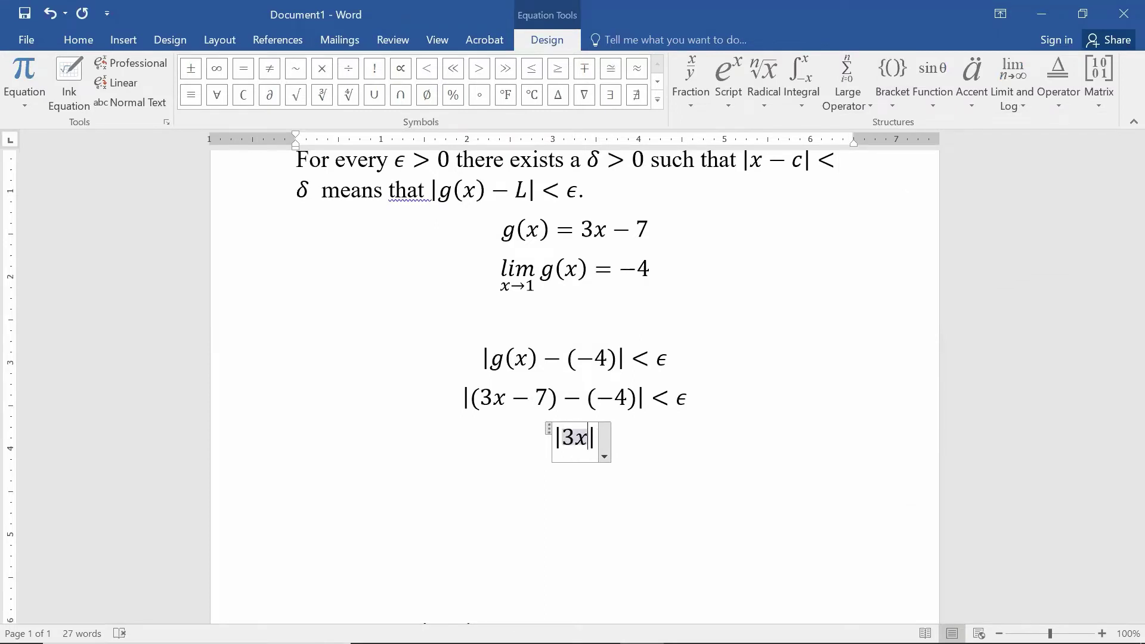
text(-3<\epsilon)
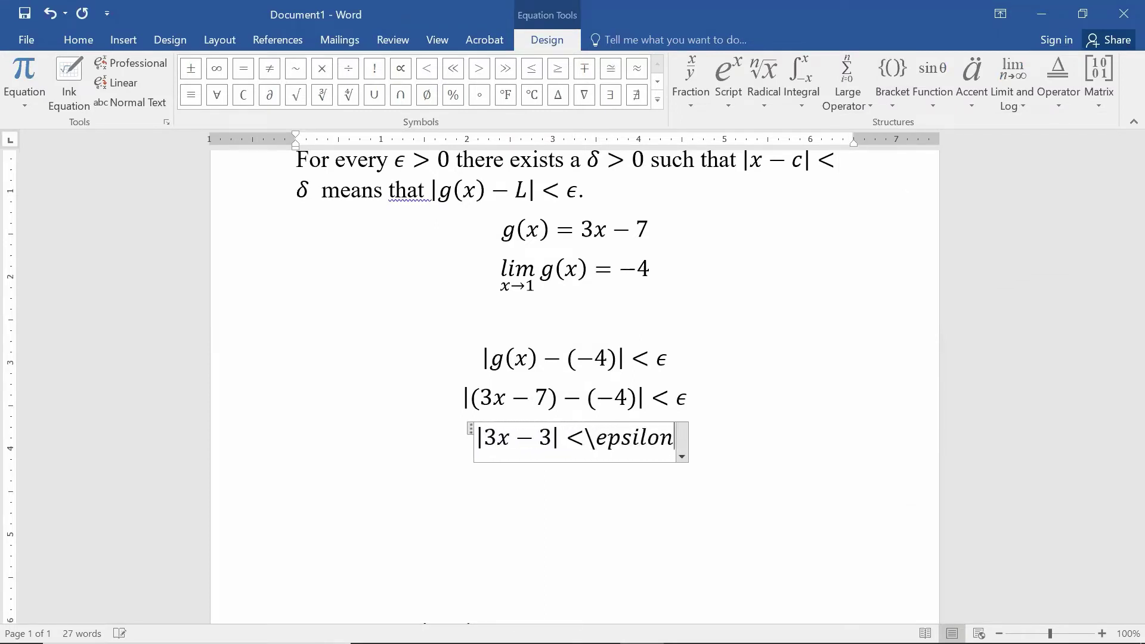
key(space)
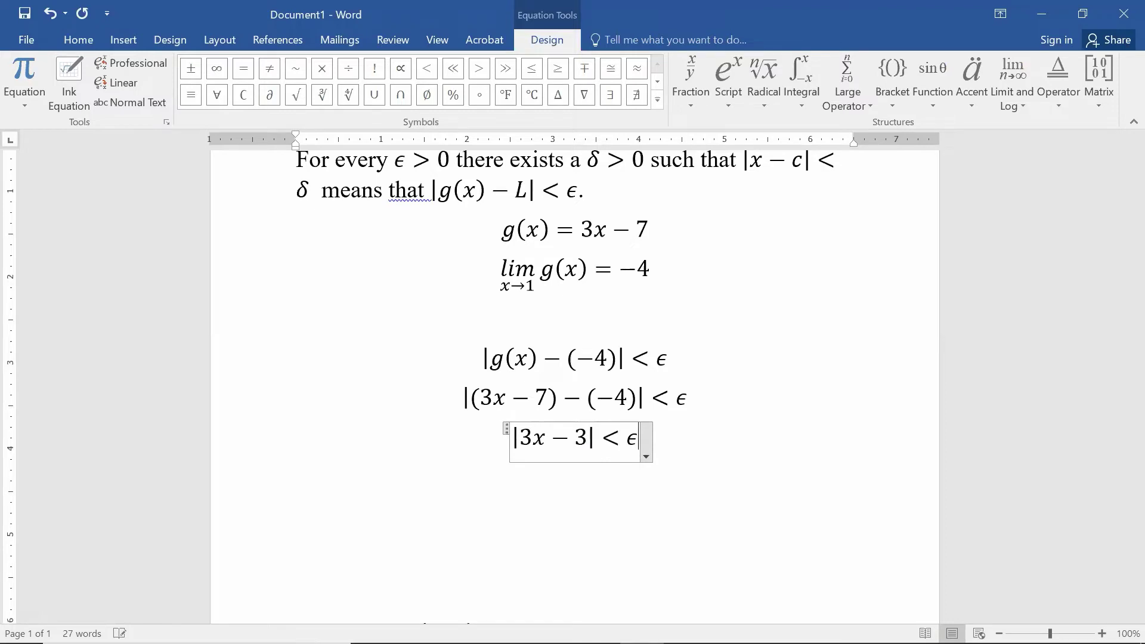
click(295, 475)
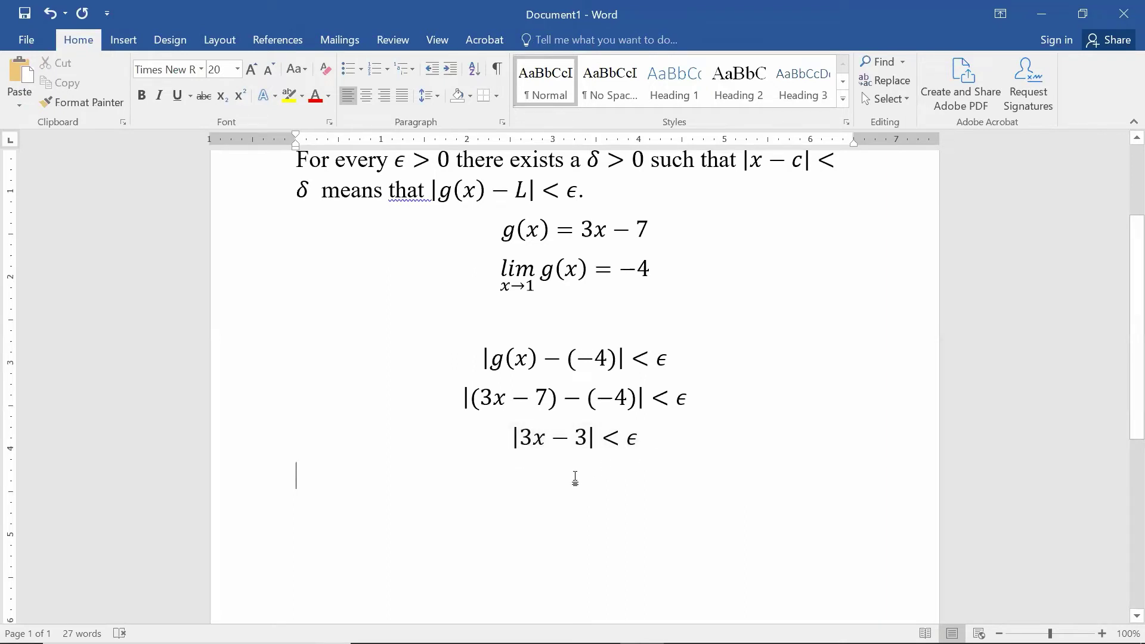
Step: Add a new equation line reading |x − 1| < ε/3
key(alt+equal)
text(||)
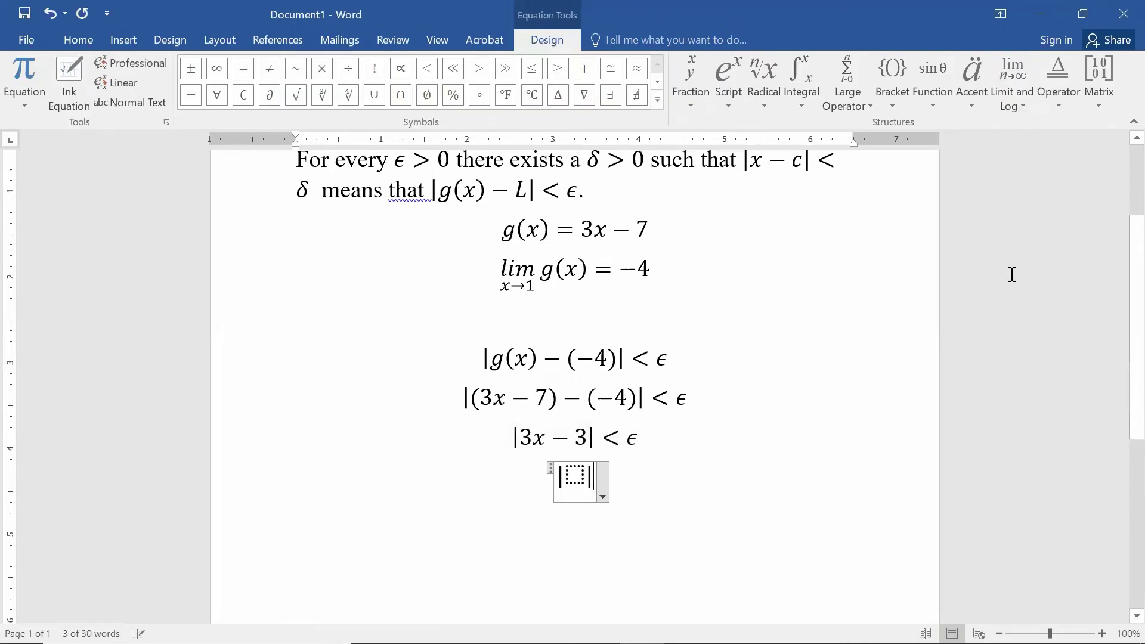
key(Left)
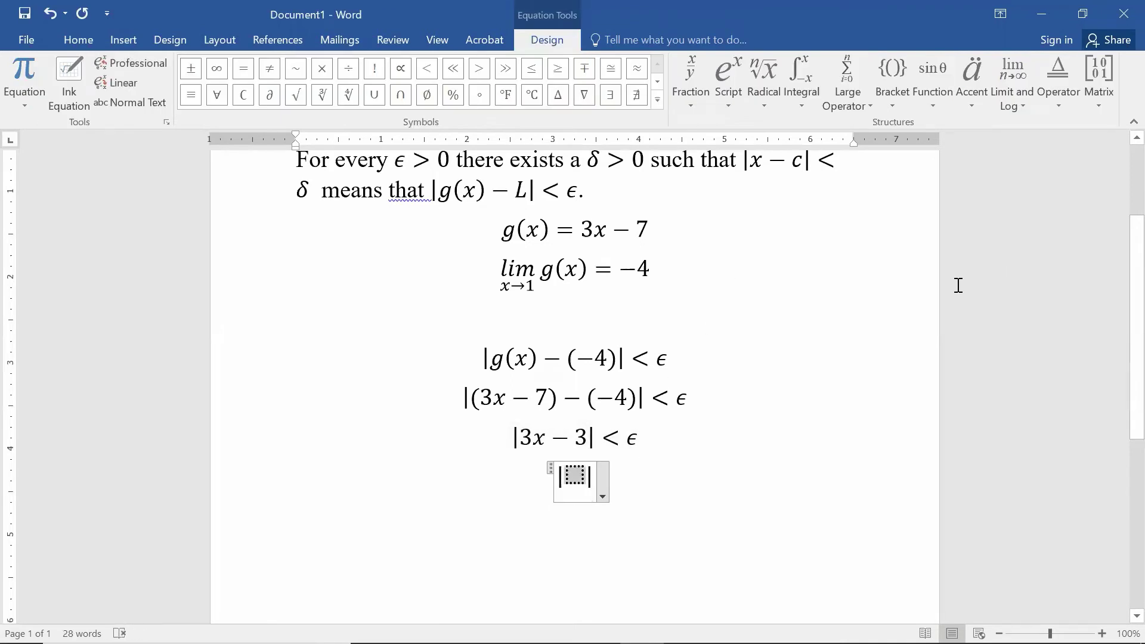
text(x-1<\epsilon )
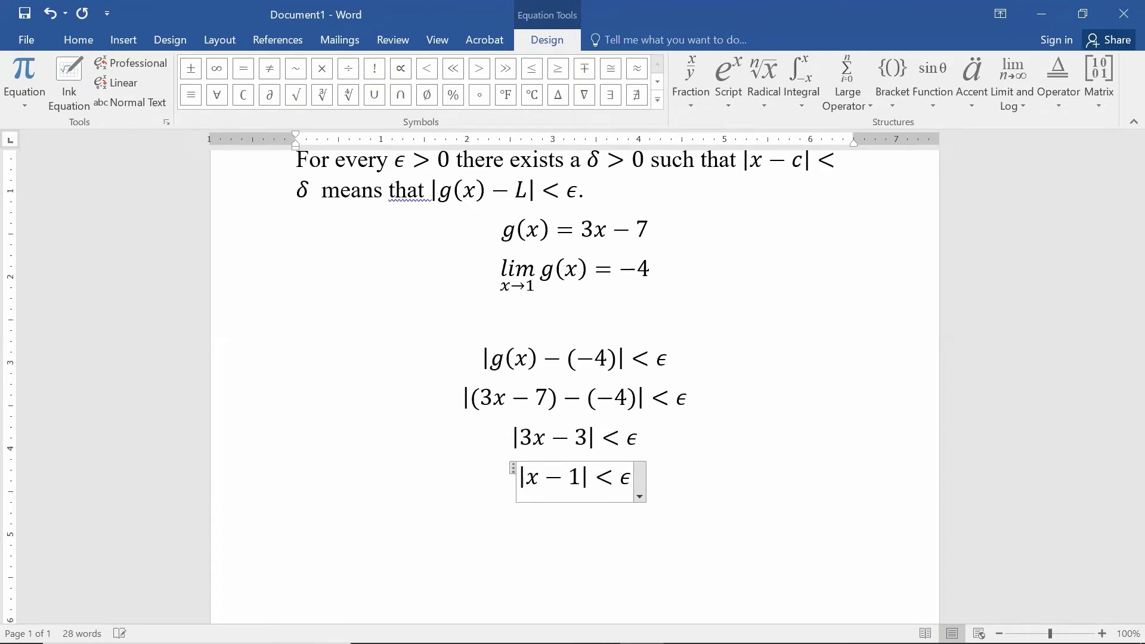
text(/3)
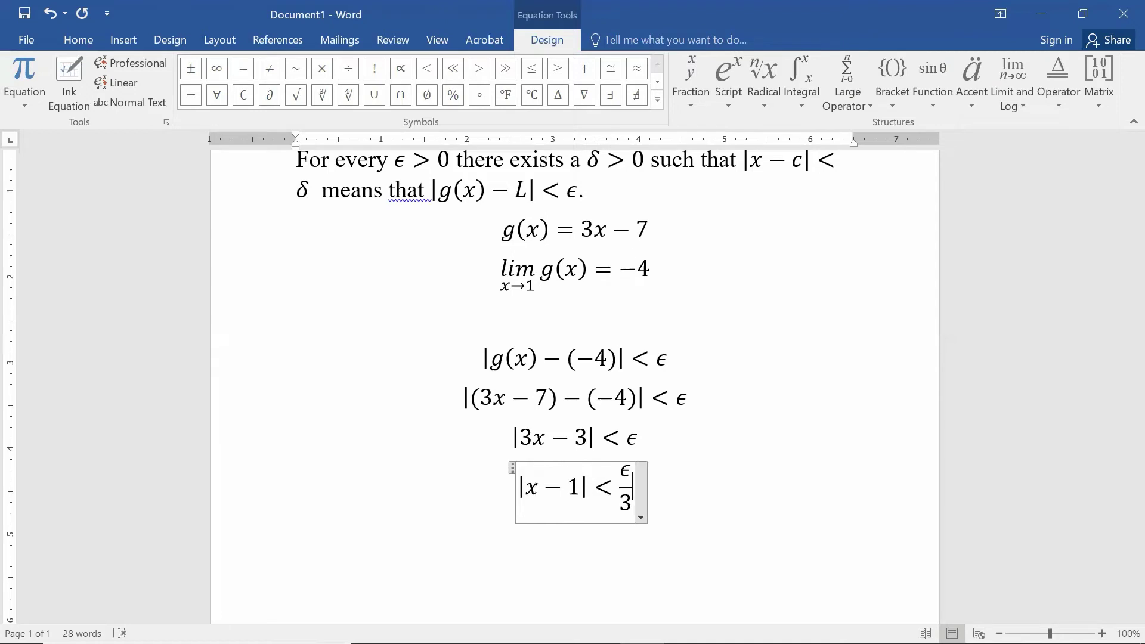
key(Right)
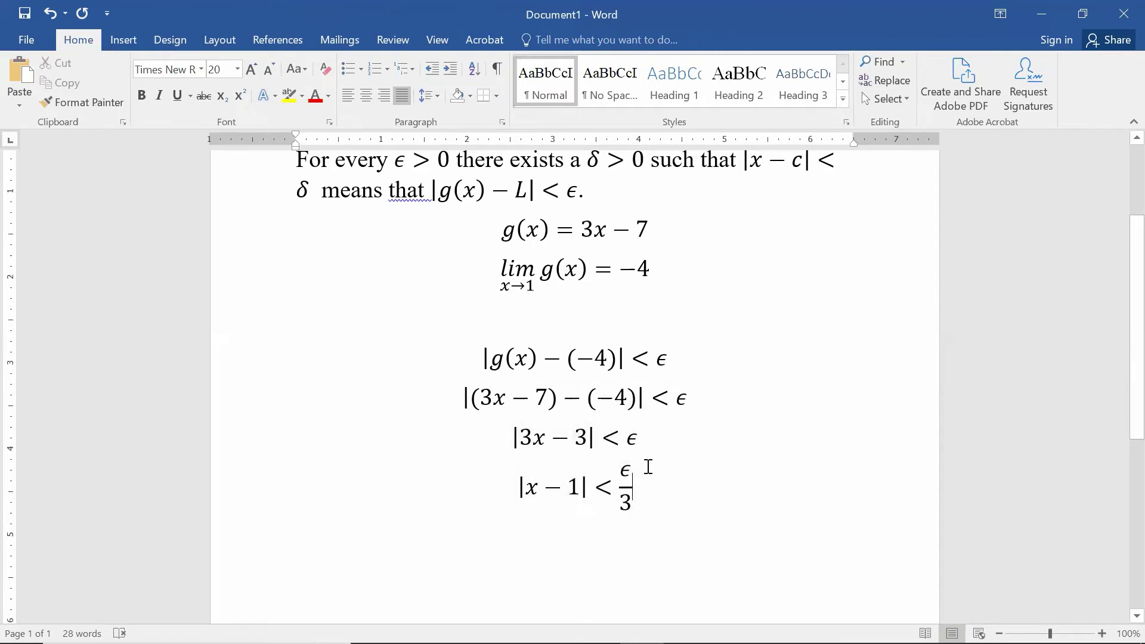
Step: Delete the blank lines between the inequalities and the conclusion
click(564, 443)
scroll(564, 443, down, 3)
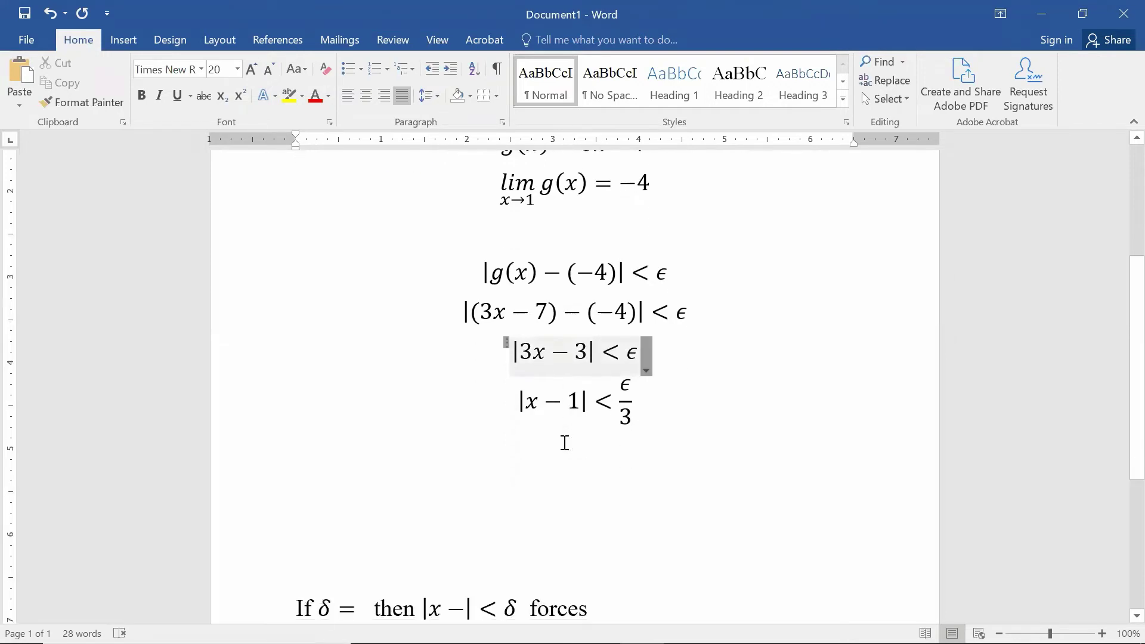
scroll(564, 443, down, 3)
click(545, 417)
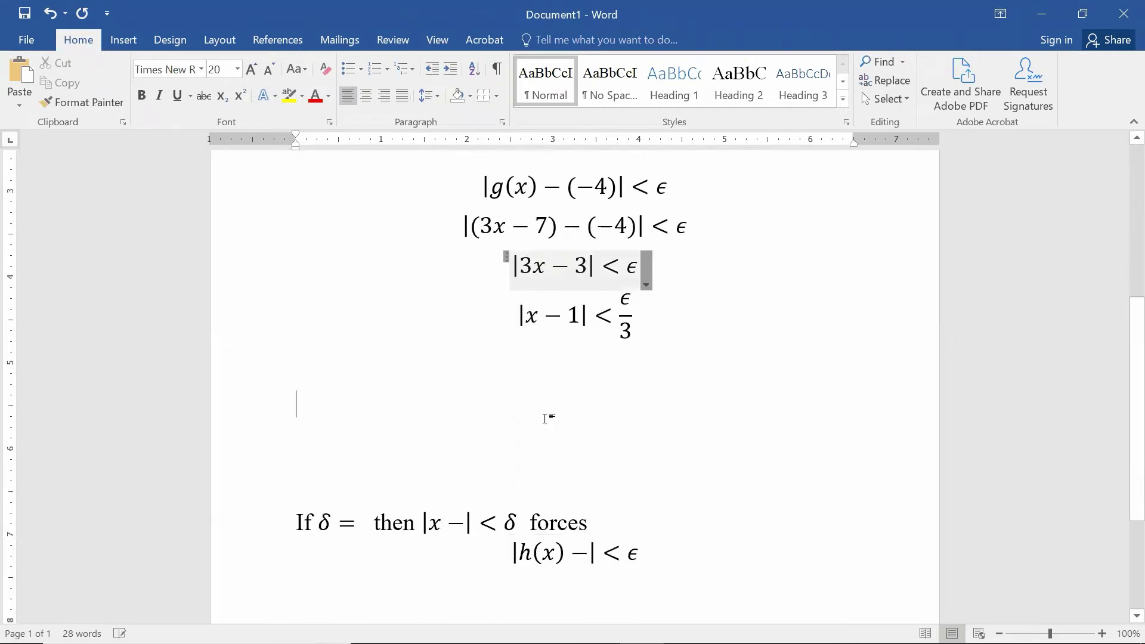
key(Delete)
key(Delete)
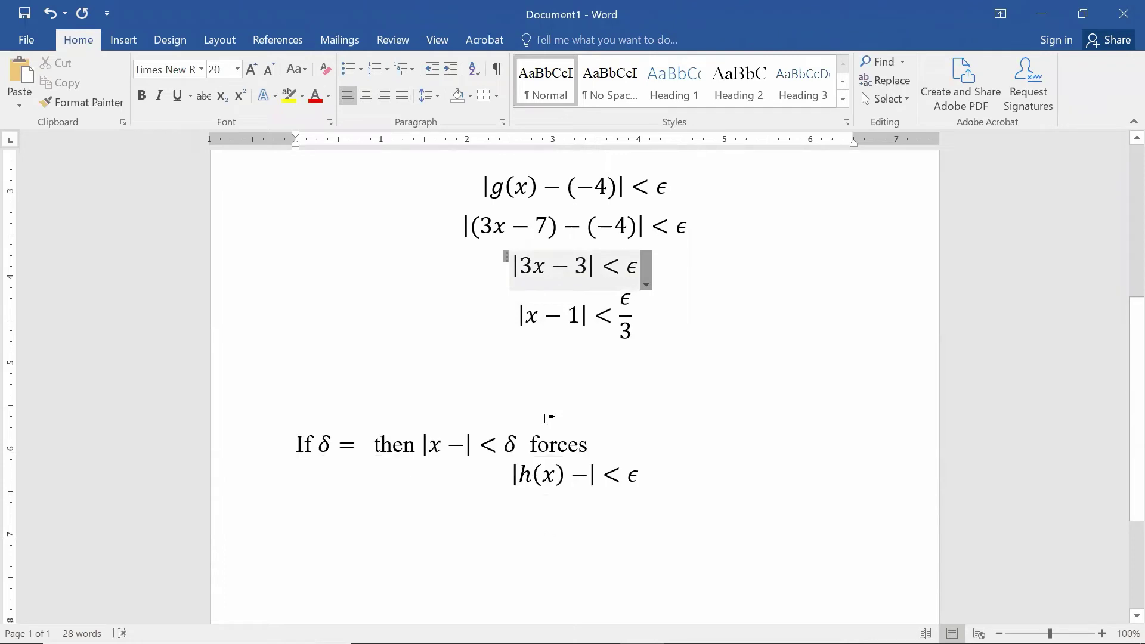
Step: Complete the conclusion's inline equation as δ = ε/3
key(Right)
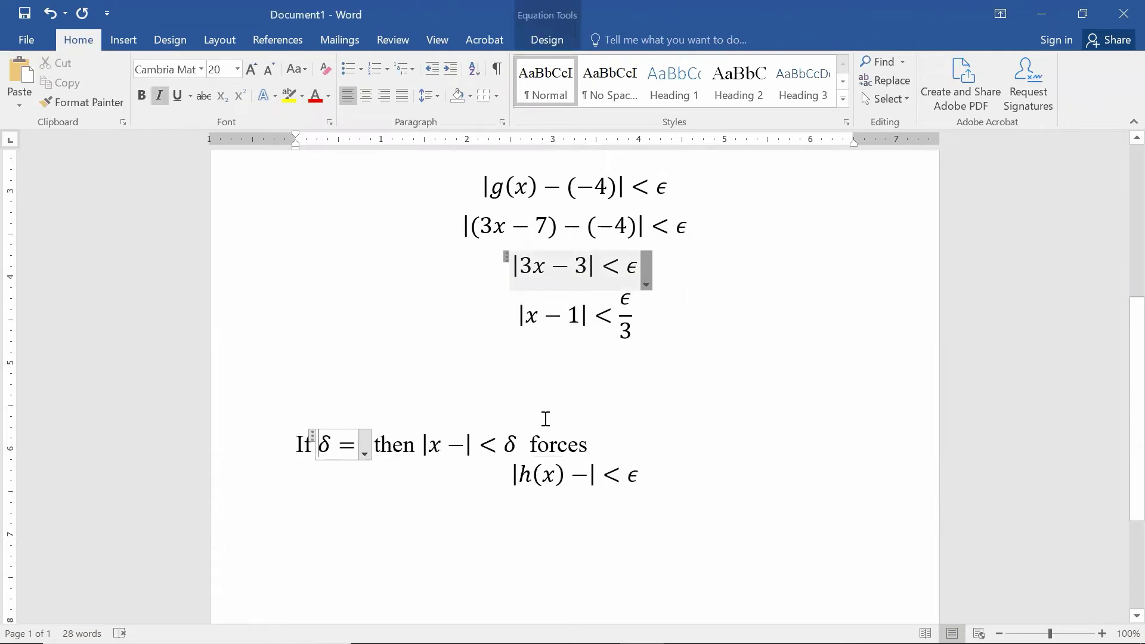
key(Right)
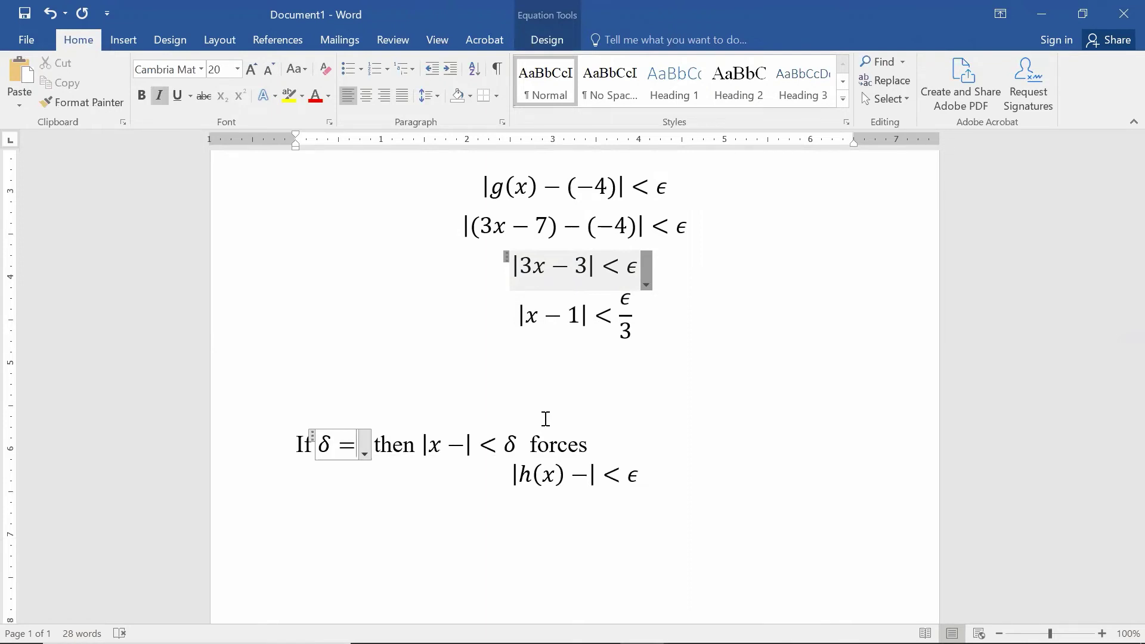
text(\)
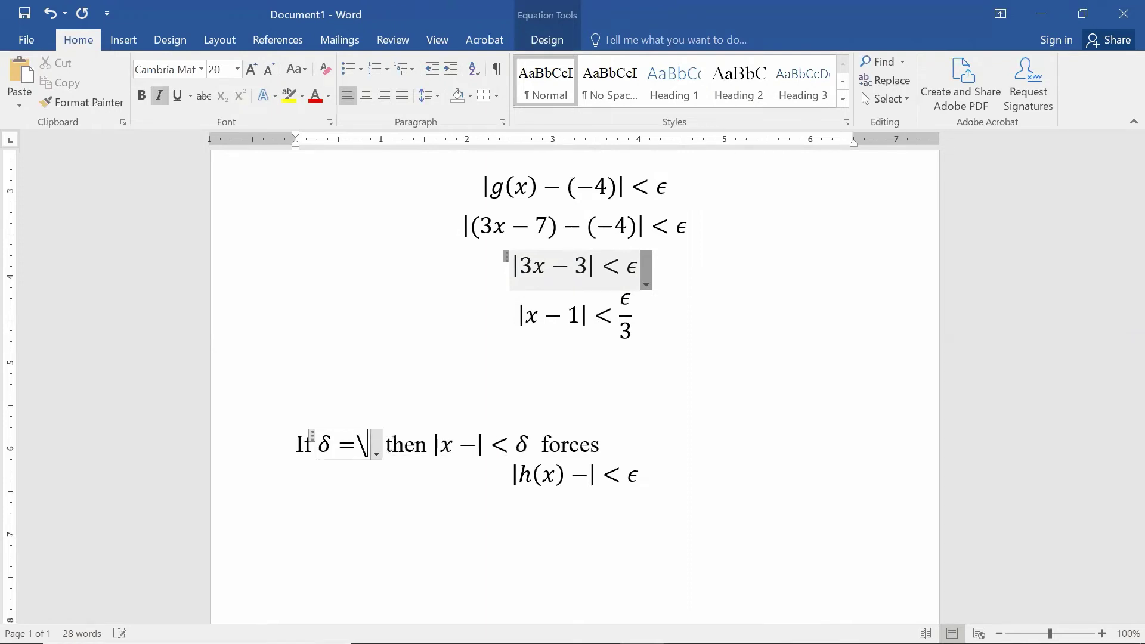
text(ep)
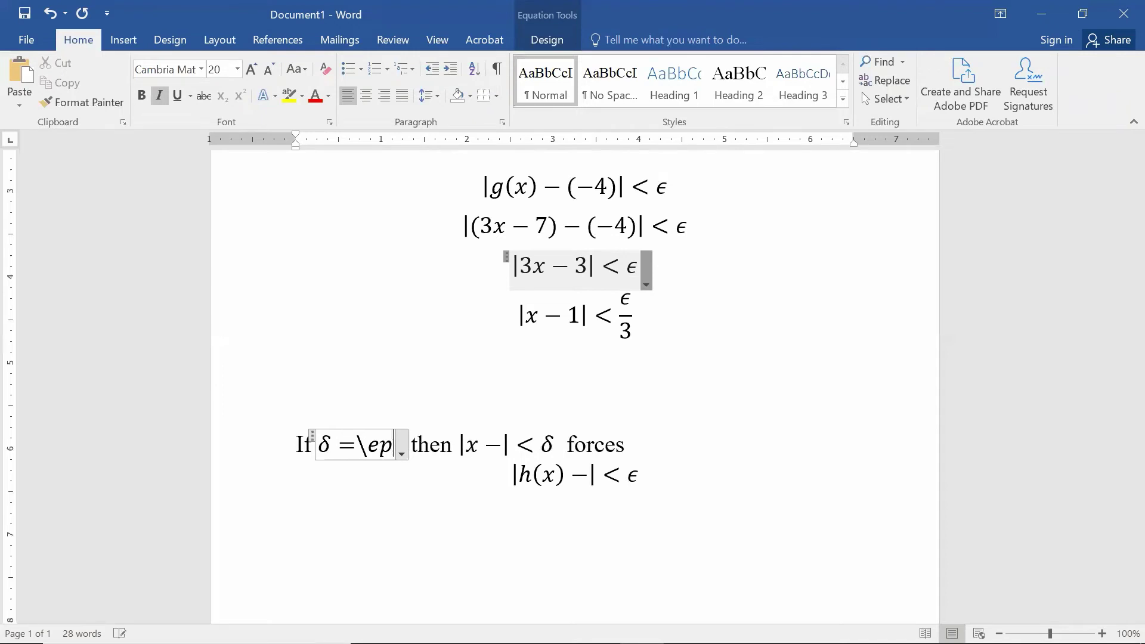
text(silon /3)
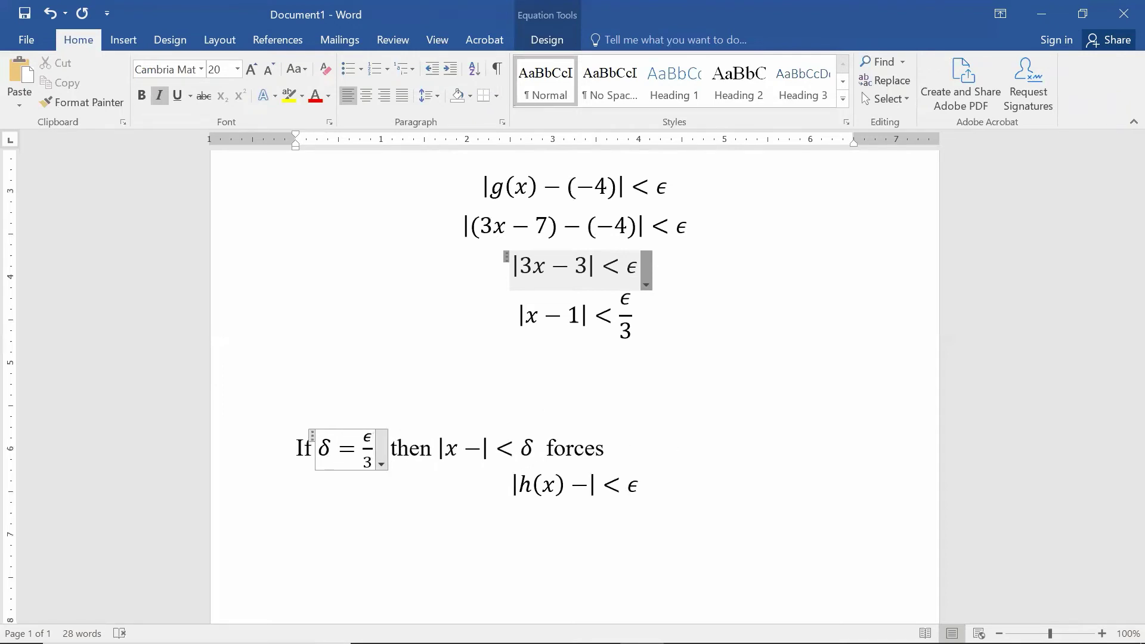
key(Right)
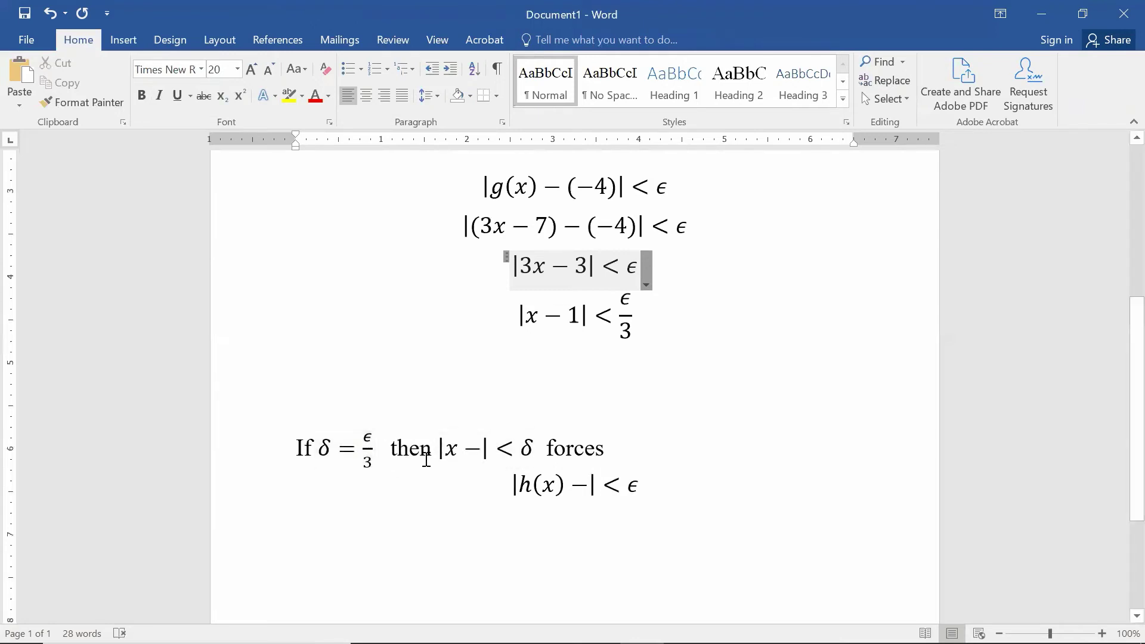
Step: Complete the condition as |x − 1| < δ by adding the 1
click(483, 449)
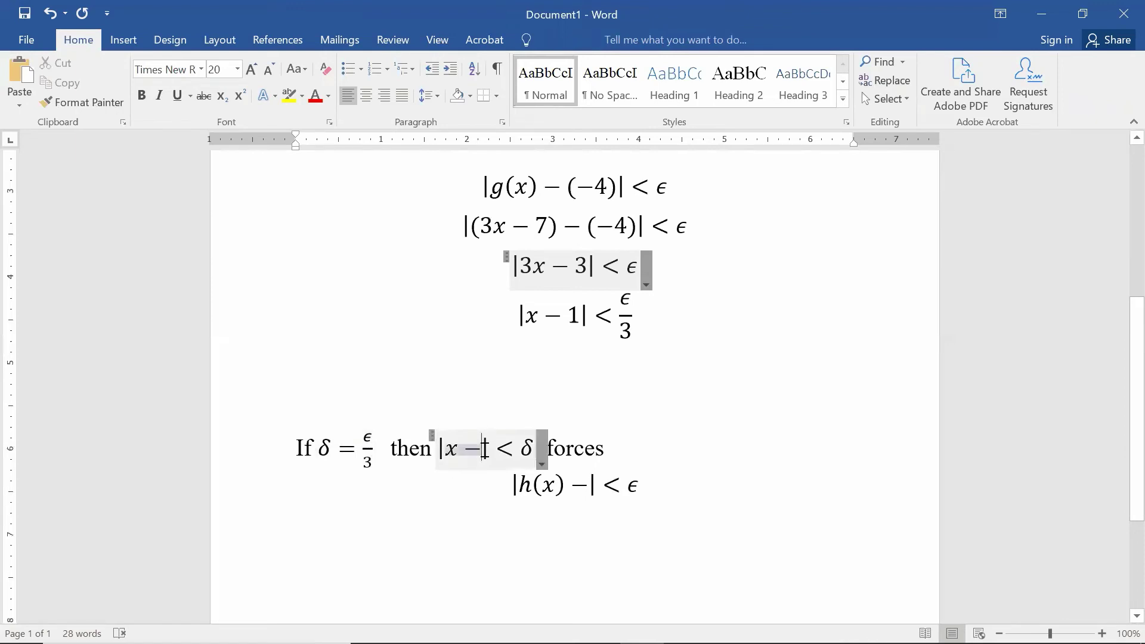
text(1)
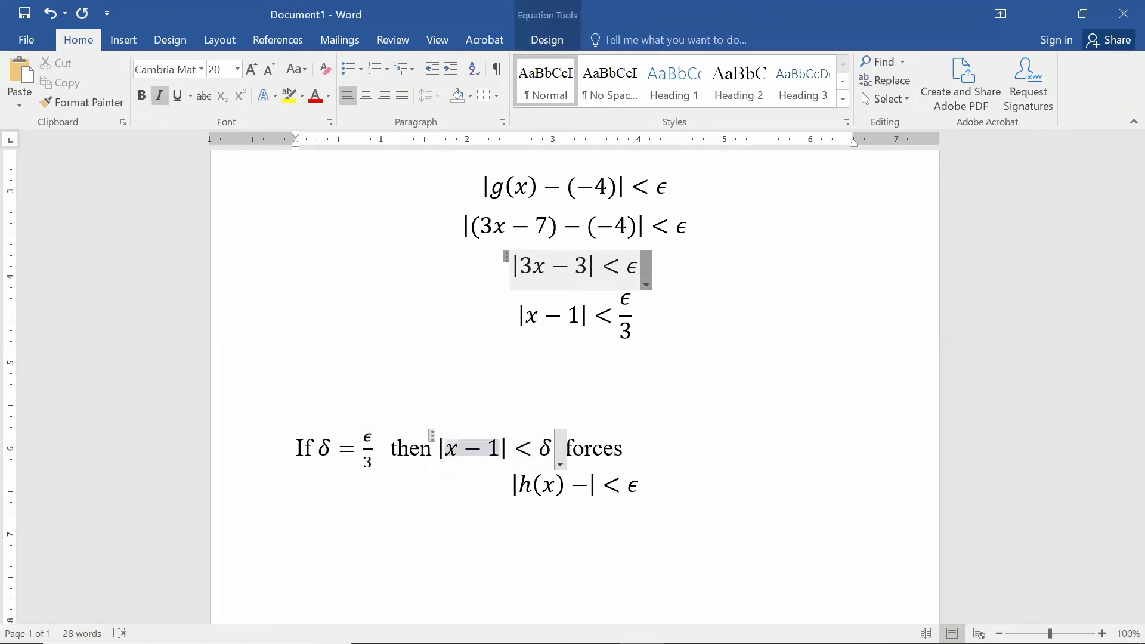
key(Right)
key(Right)
key(Right)
key(Right)
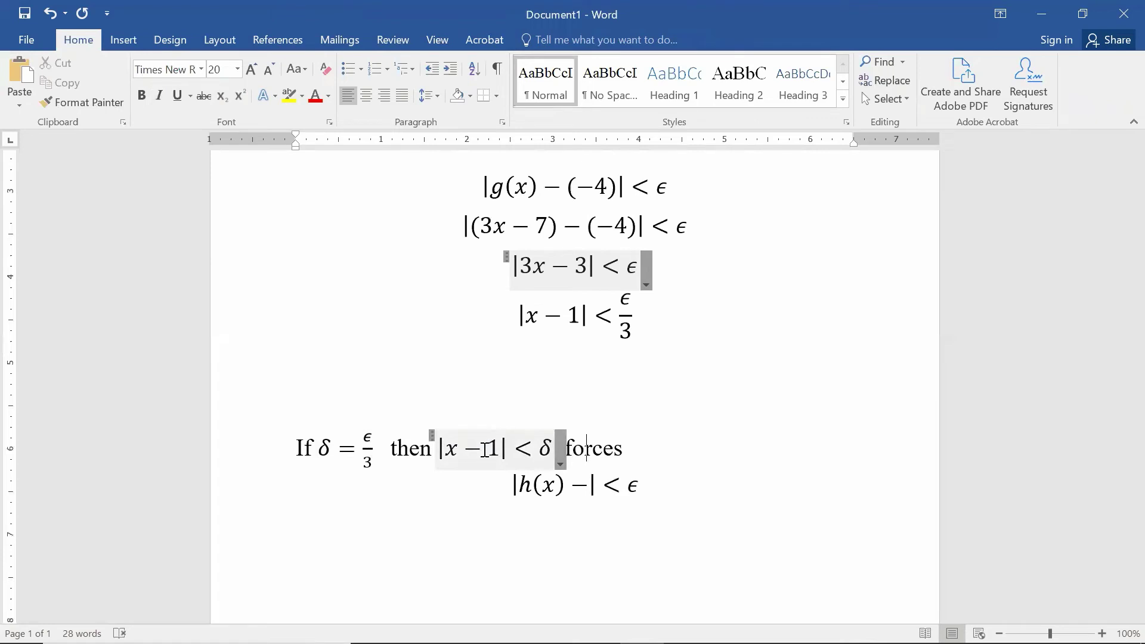
Step: Change h(x) to g(x) and insert (−4) so it reads |g(x) − (−4)| < ε
click(524, 483)
key(BackSpace)
text(g)
key(Right)
key(Right)
key(Right)
key(Right)
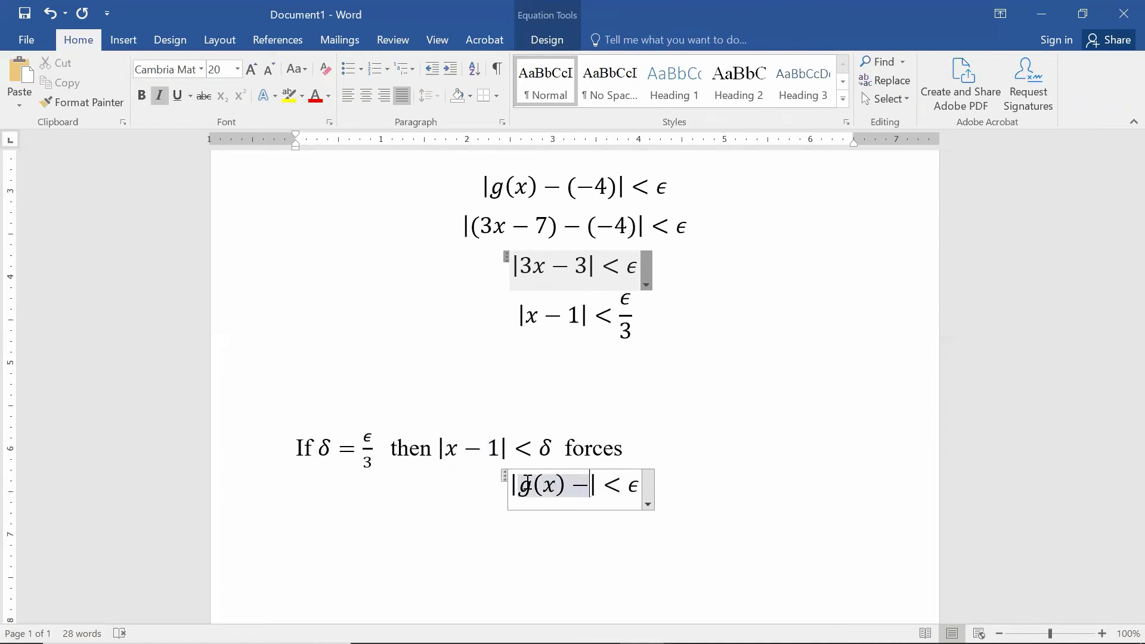
text((-4))
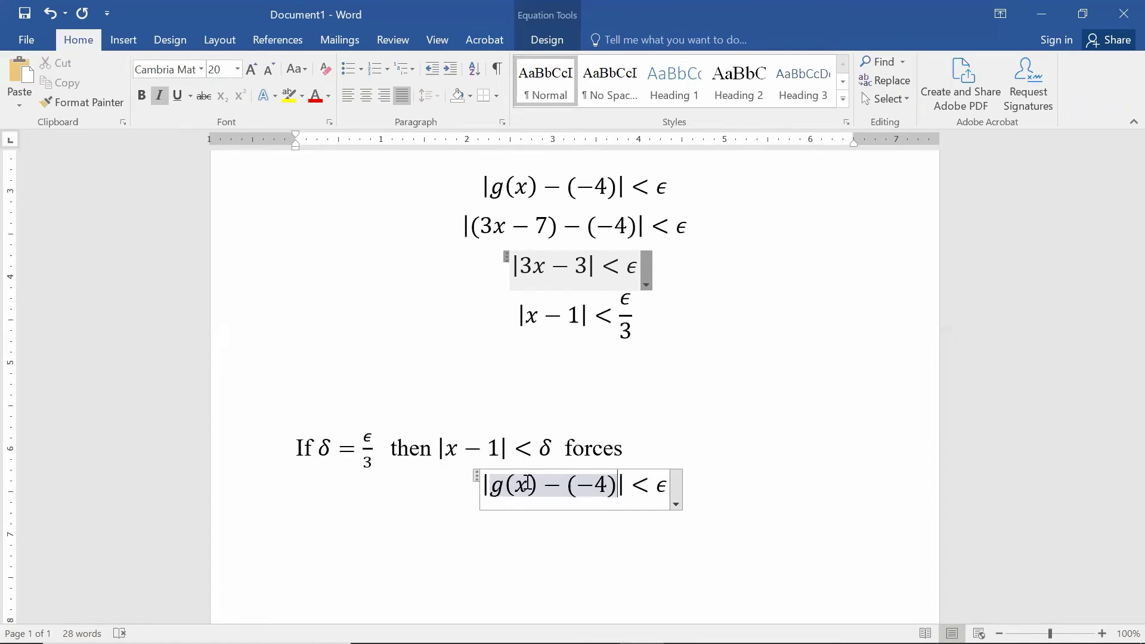
click(759, 461)
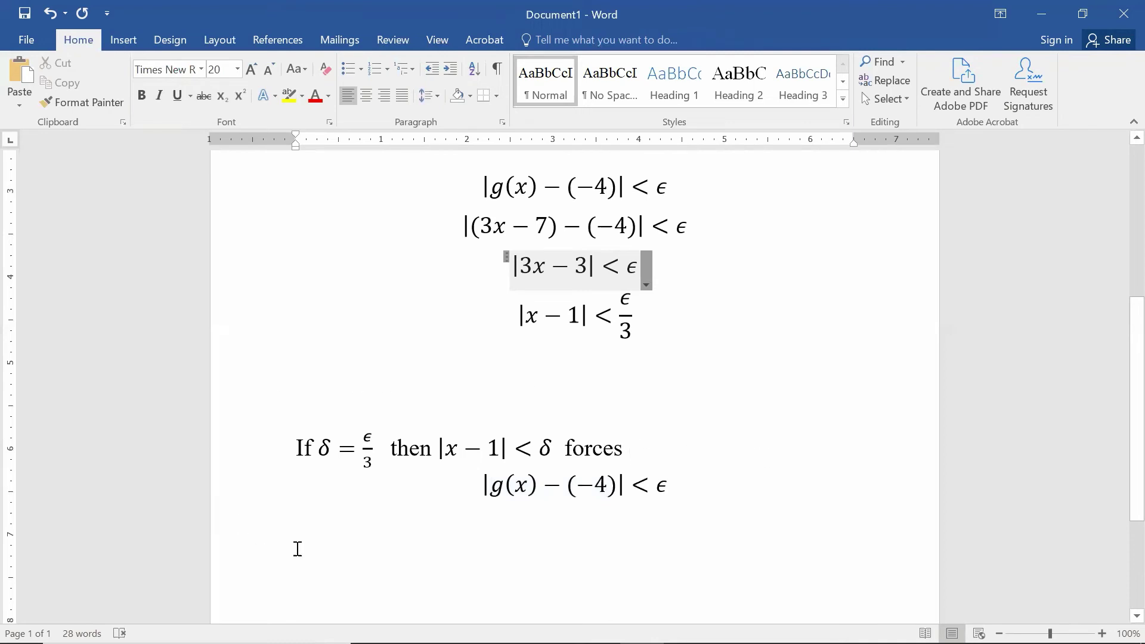
click(714, 490)
click(743, 467)
scroll(736, 511, up, 3)
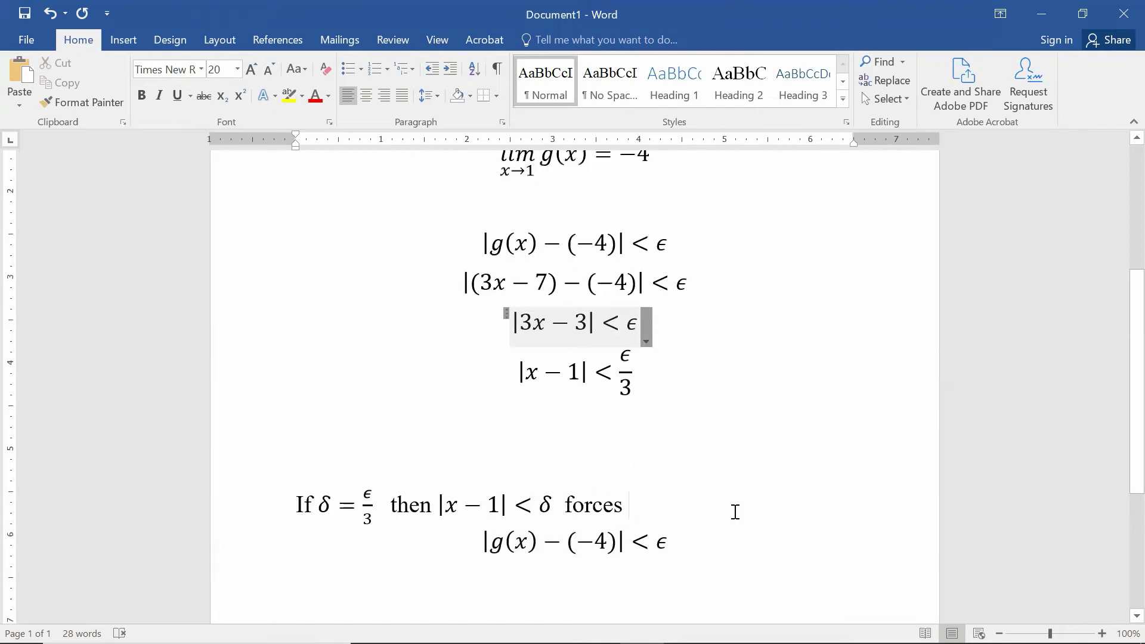